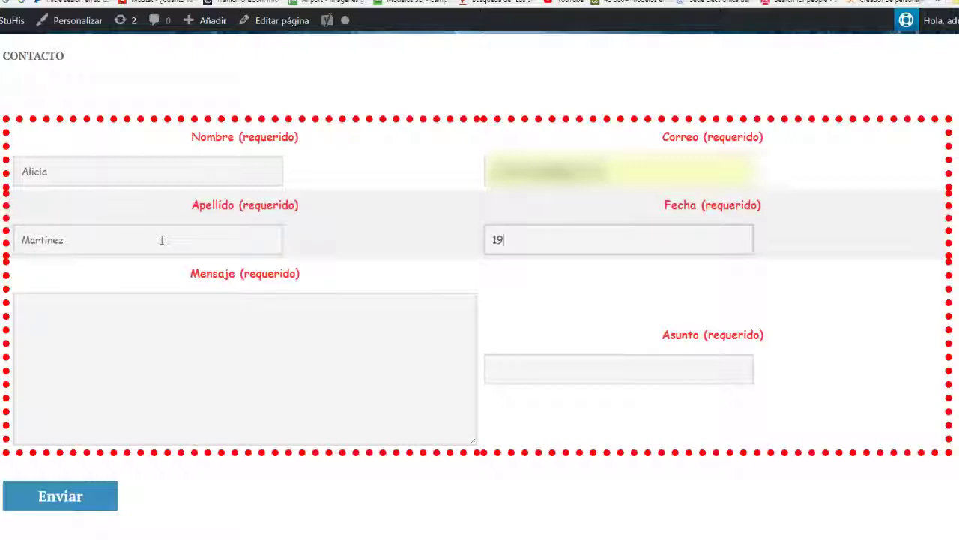
Step: Enter the date 19/11/2017 in the contact form's Fecha field
type("/22")
key("BackSpace")
key("BackSpace")
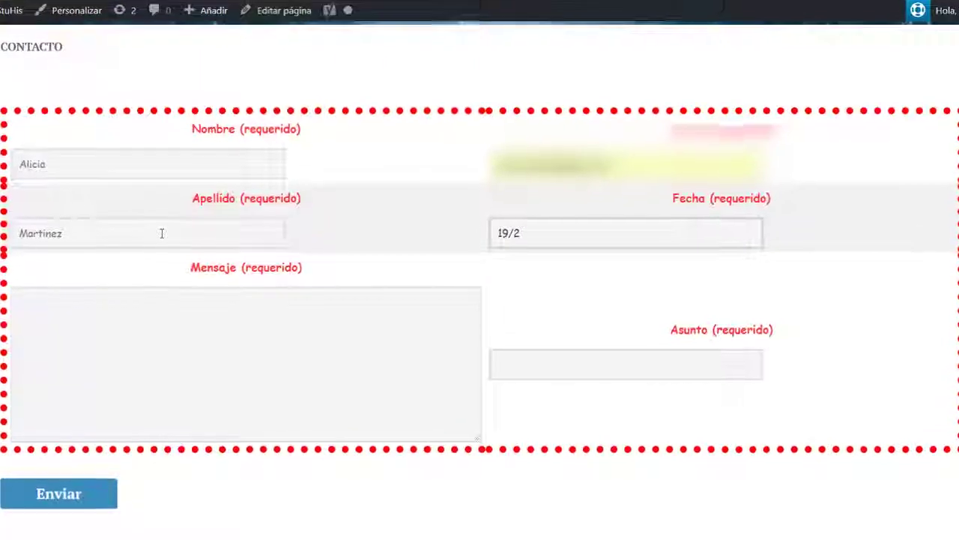
type("11/2017")
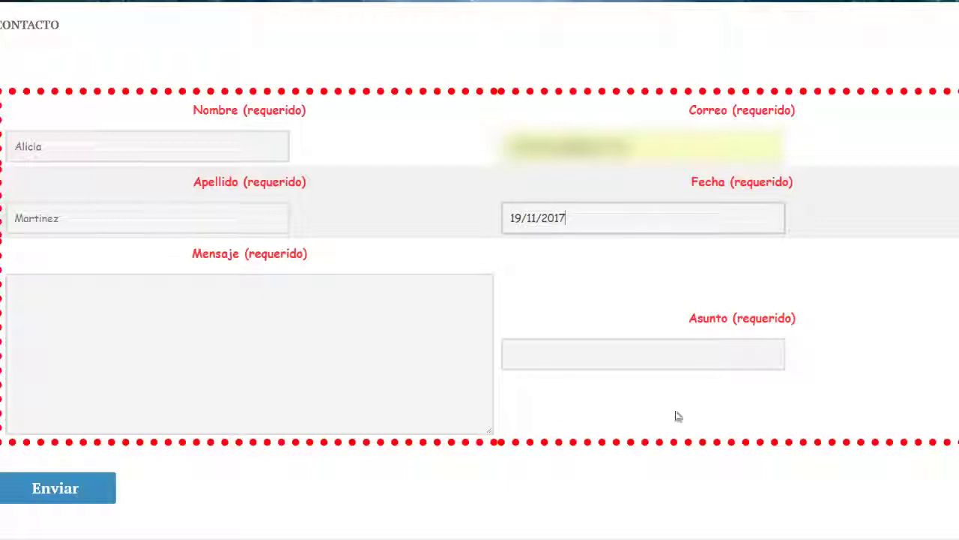
Step: Fill in the subject "Informacion" and the message "esto es una prueba", and send the contact form
left_click(685, 368)
type("In")
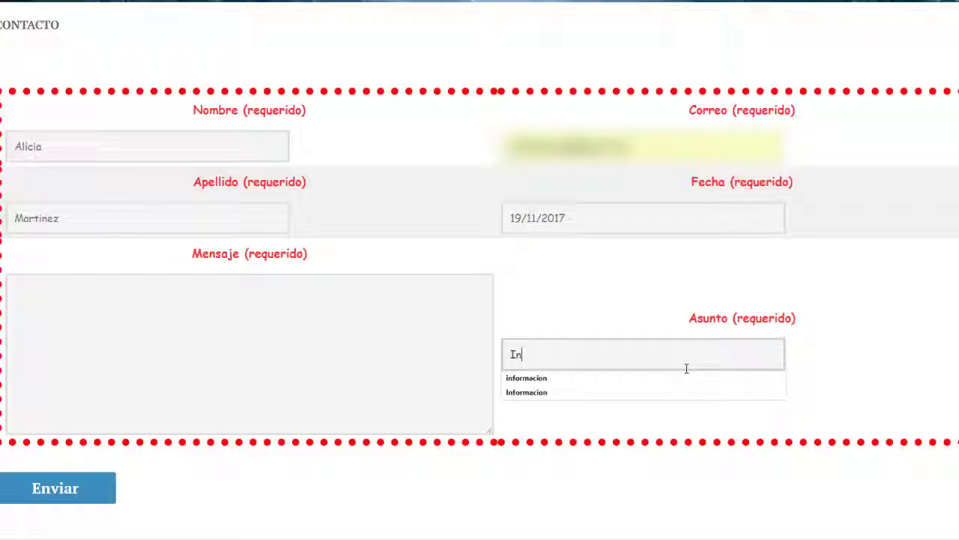
type("formacion")
left_click(405, 379)
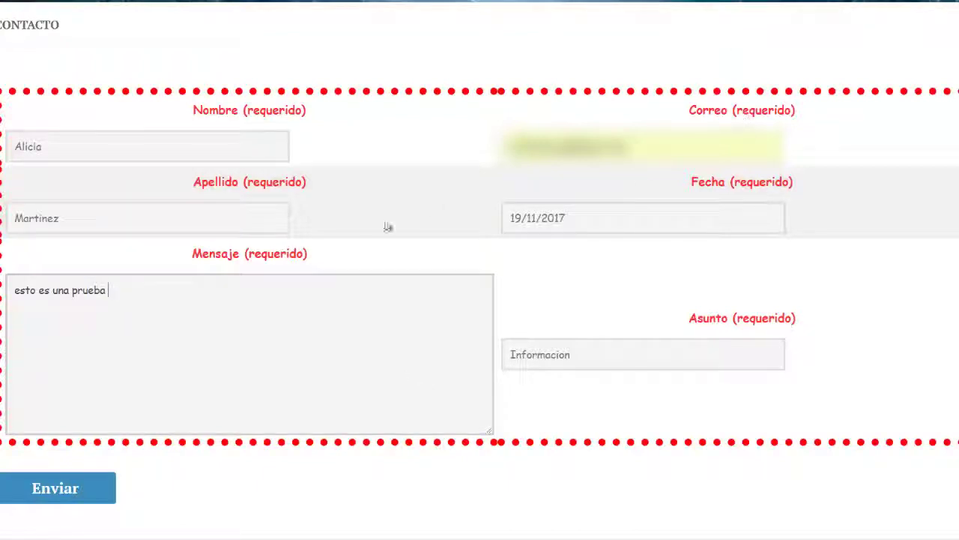
left_click(98, 486)
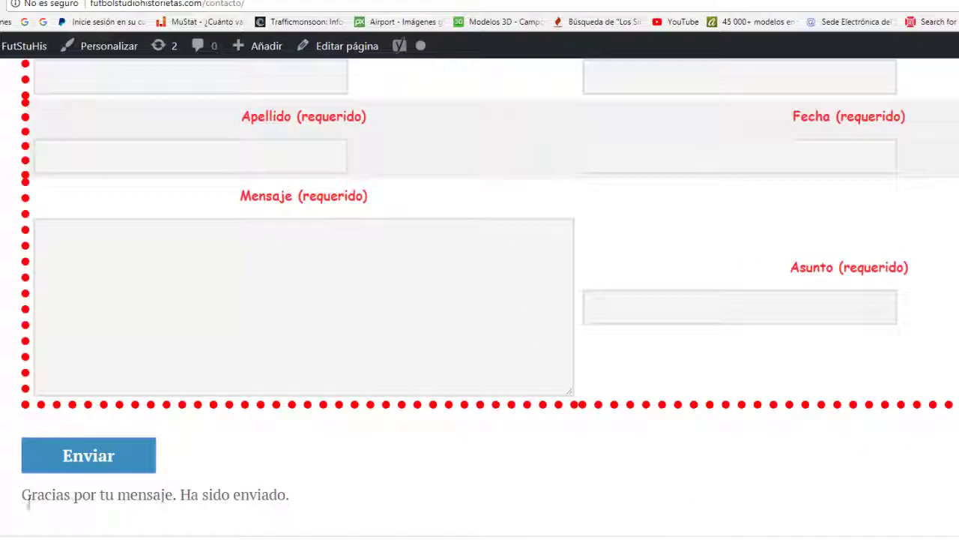
Step: Switch to Gmail and open the newest message in the Notificaciones category
scroll(700, 273, "up", 3)
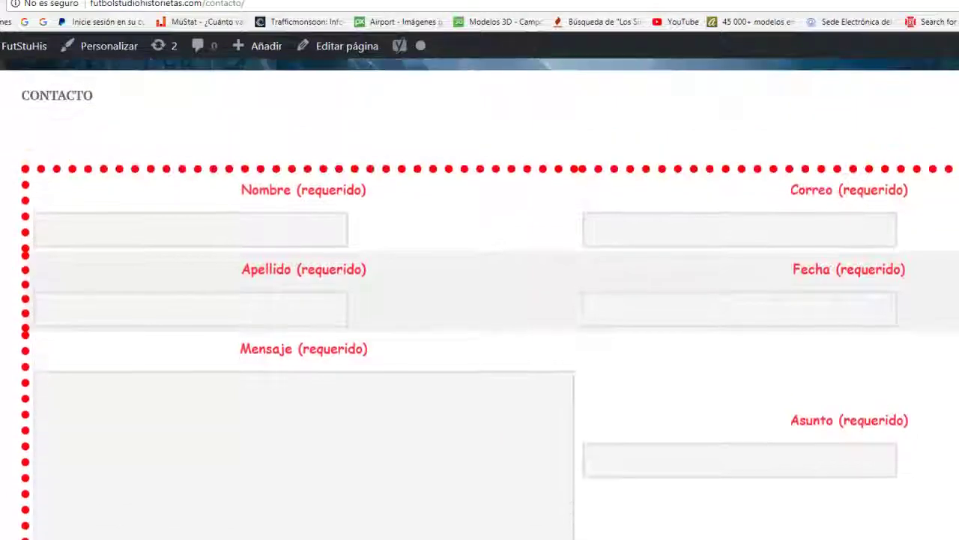
left_click(381, 411)
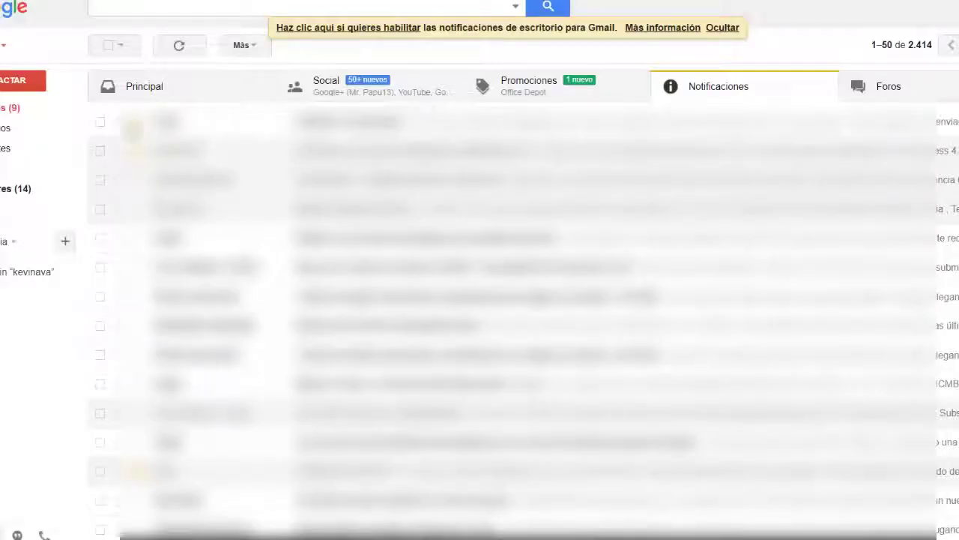
left_click(188, 124)
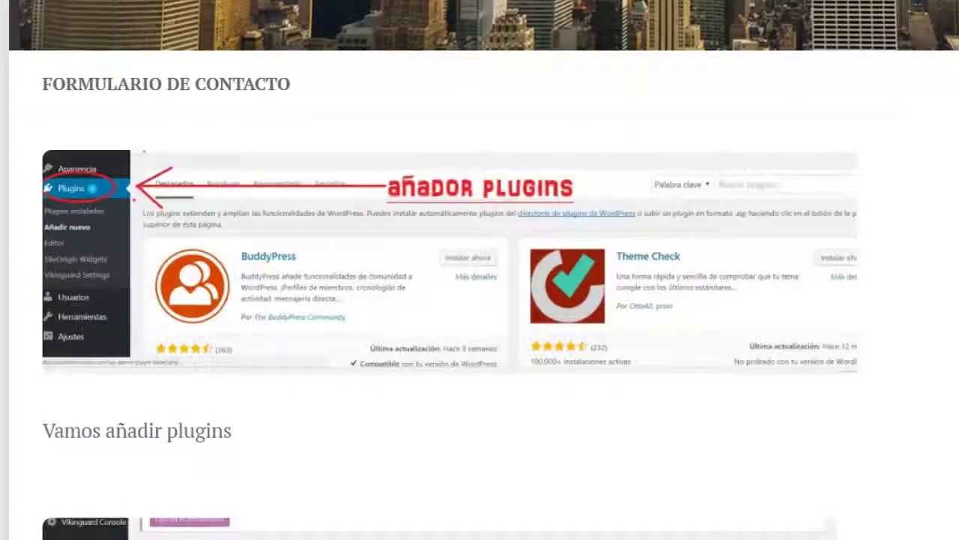
Step: Review the Formulario de contacto guide page, from adding the plugin to pasting the form's shortcode into a page
scroll(480, 270, "down", 6)
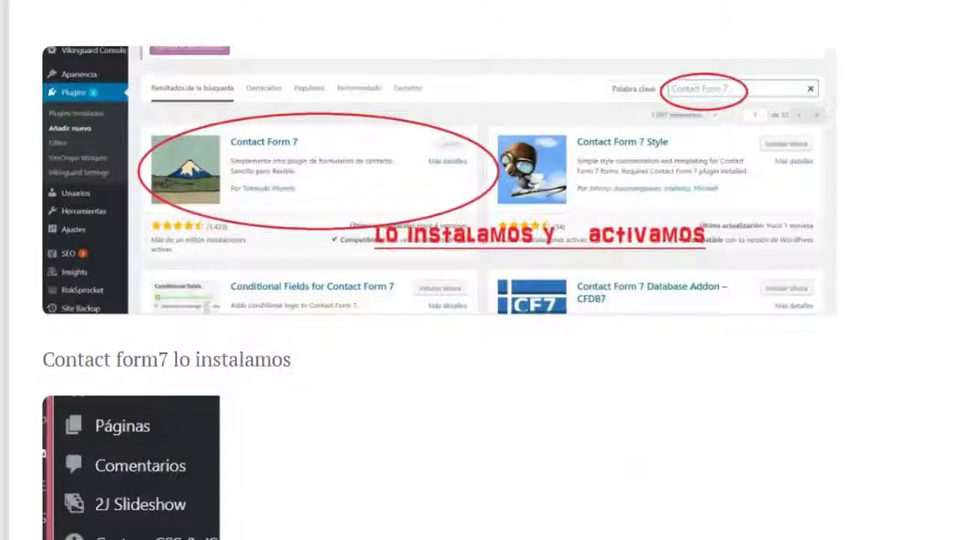
scroll(832, 105, "up", 3)
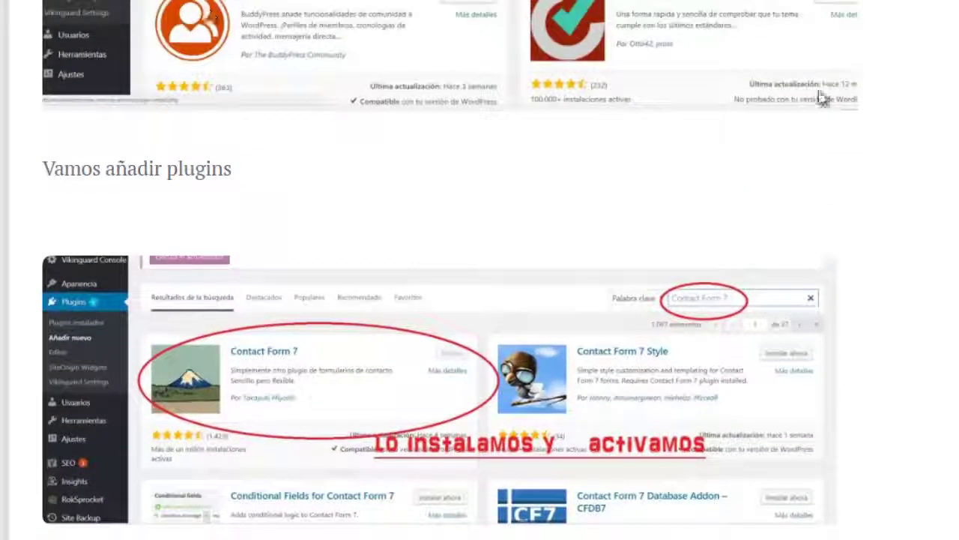
scroll(862, 193, "down", 9)
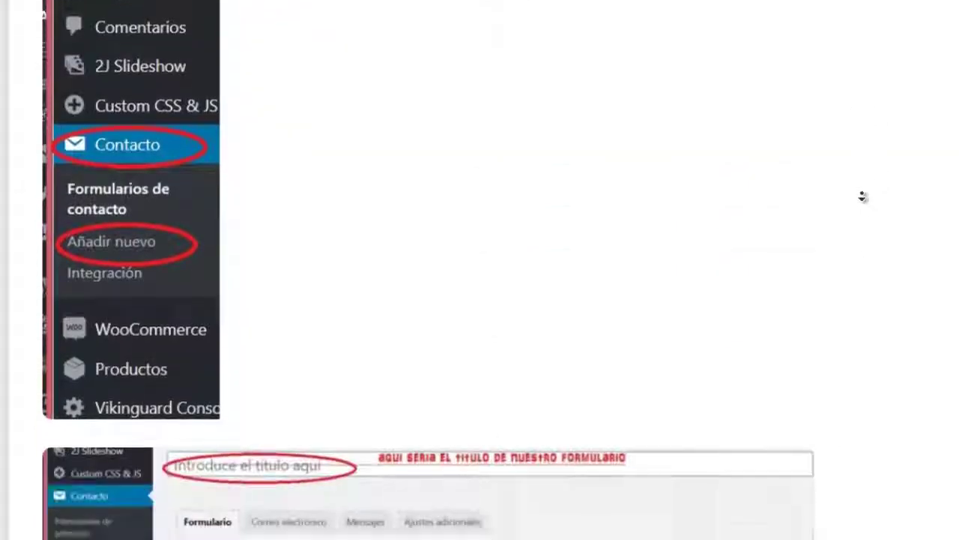
scroll(862, 196, "down", 13)
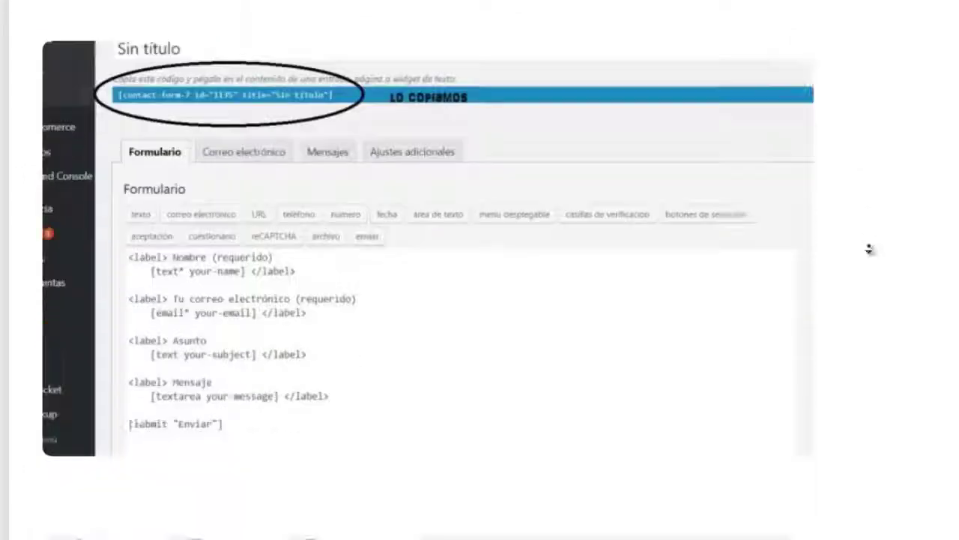
scroll(869, 249, "down", 8)
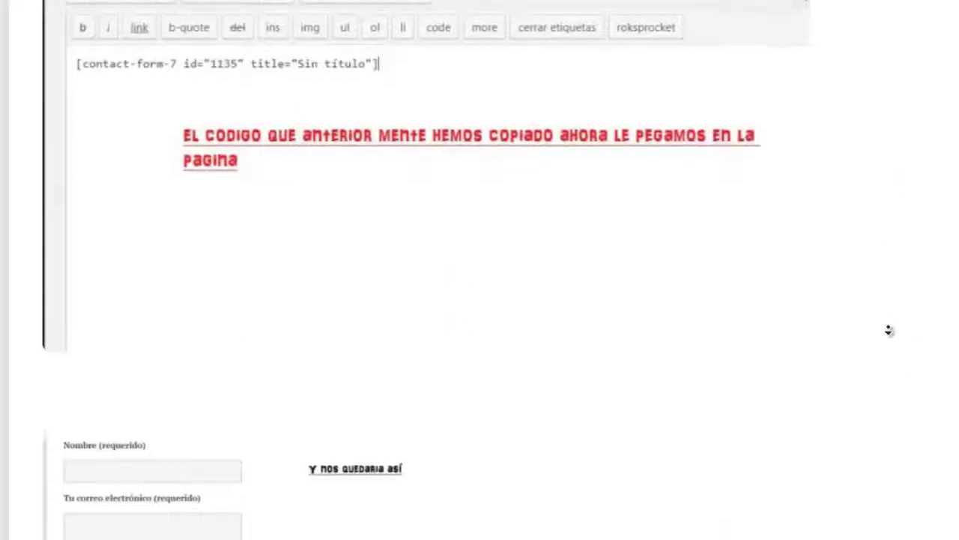
scroll(889, 330, "down", 4)
scroll(889, 224, "up", 14)
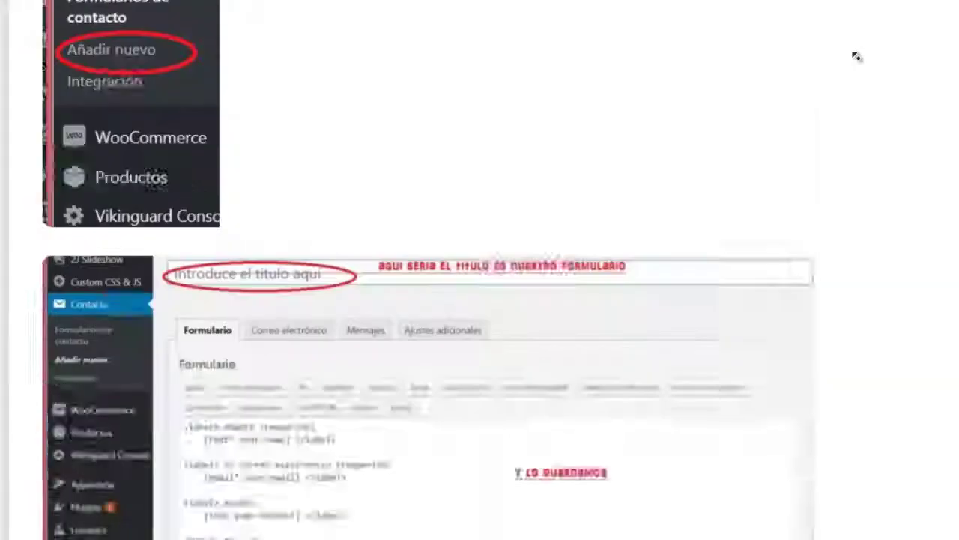
scroll(857, 57, "up", 10)
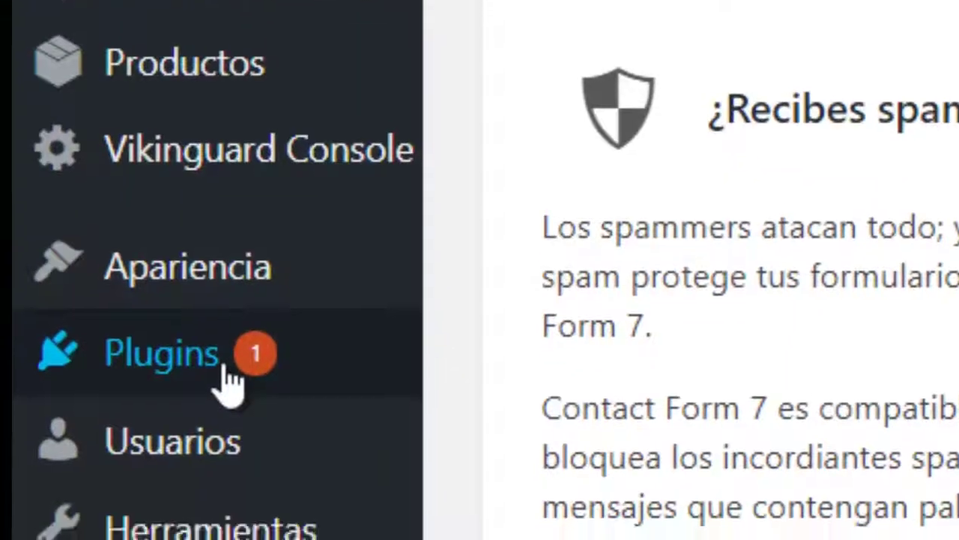
Step: Go to the WordPress page for adding a new plugin
mouse_move(64, 422)
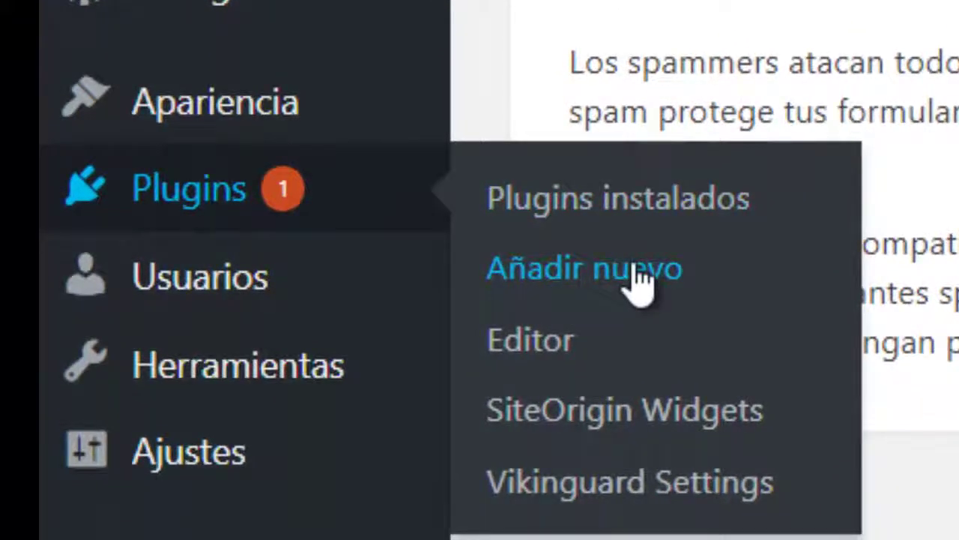
left_click(635, 278)
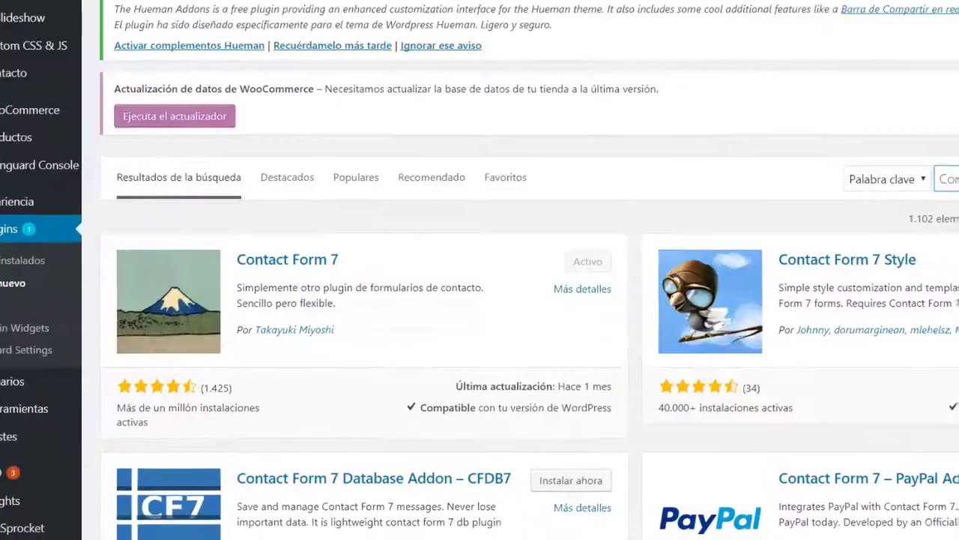
Step: Create a new Contact Form 7 form titled "Formulario de contacto"
mouse_move(58, 73)
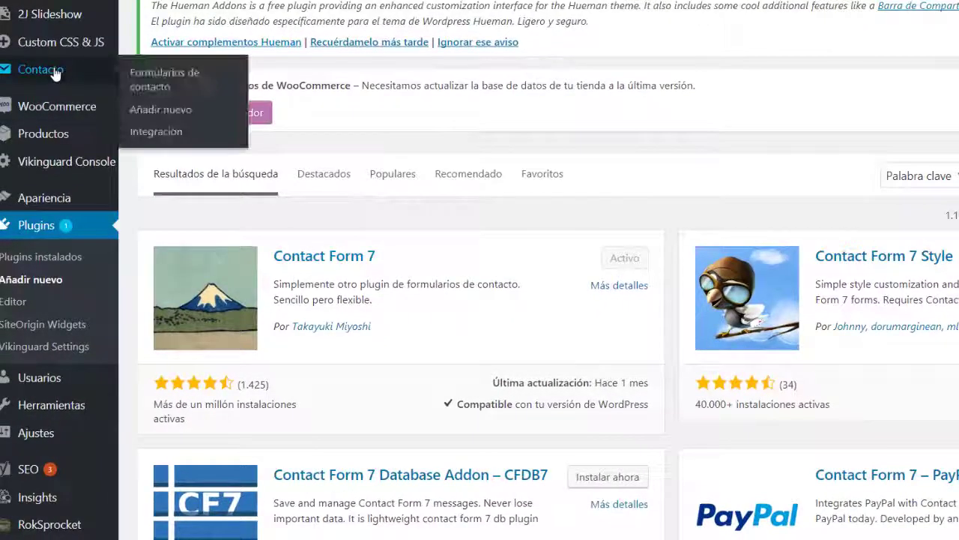
left_click(137, 71)
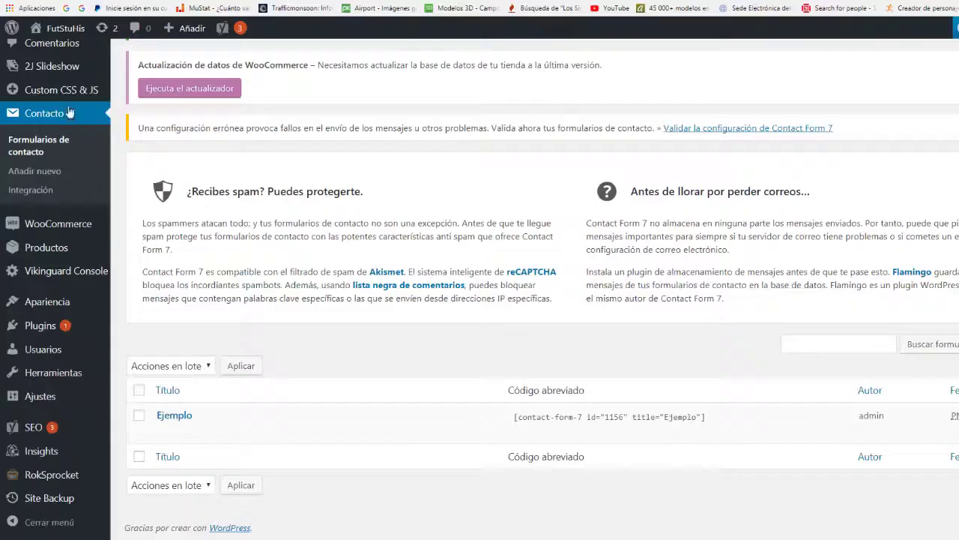
left_click(45, 174)
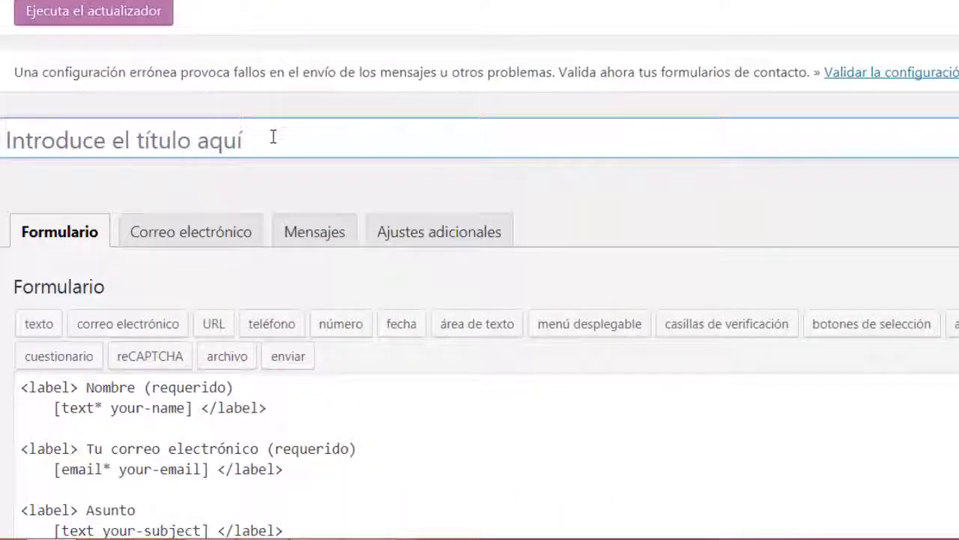
left_click(273, 136)
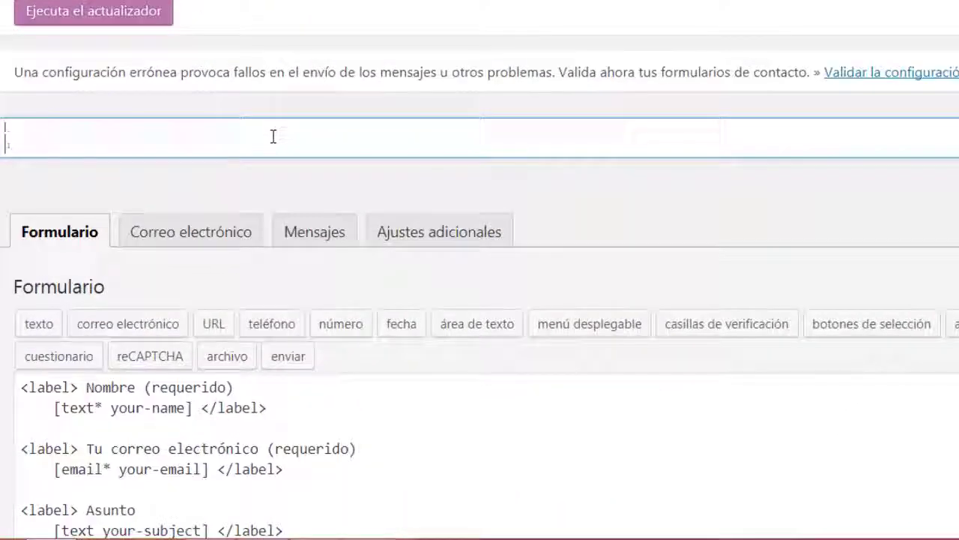
type("FOrmormul")
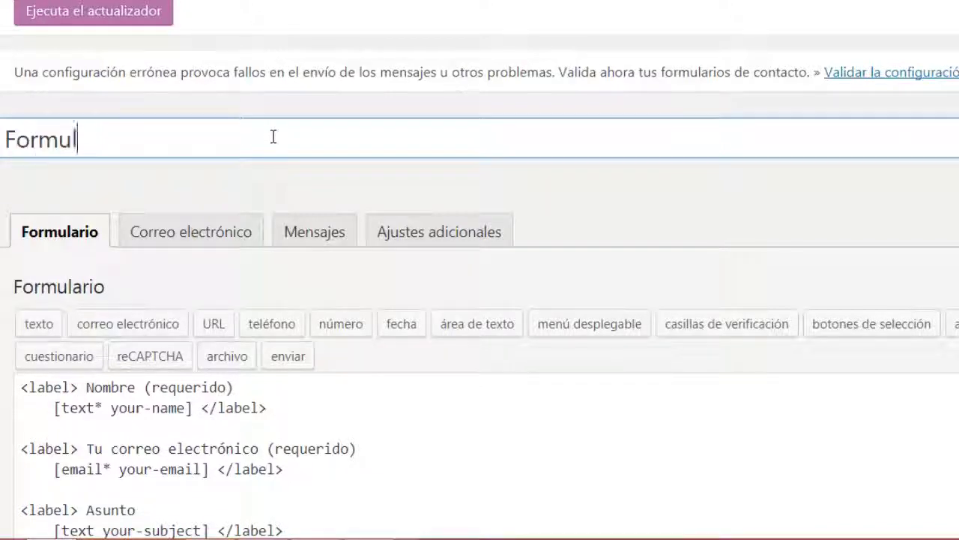
type("ario contac")
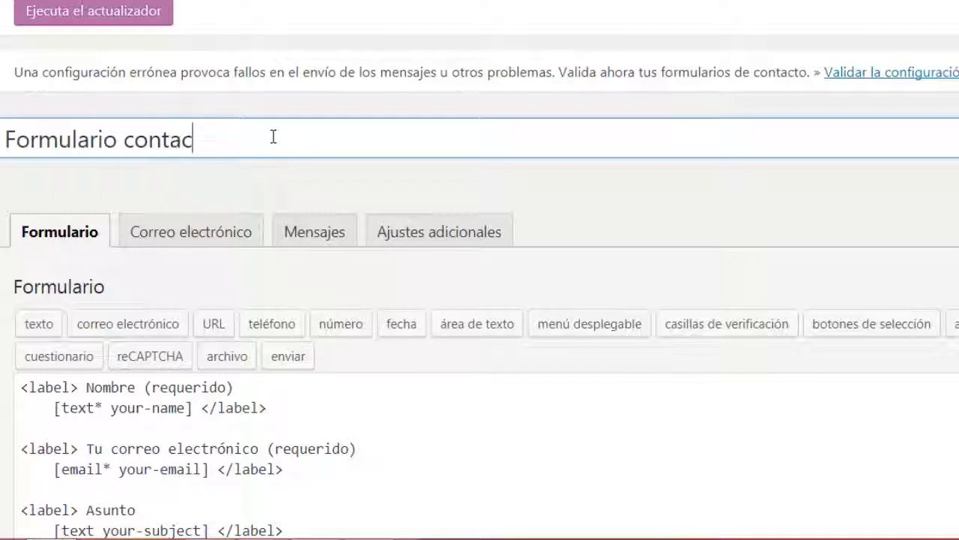
type("de conta")
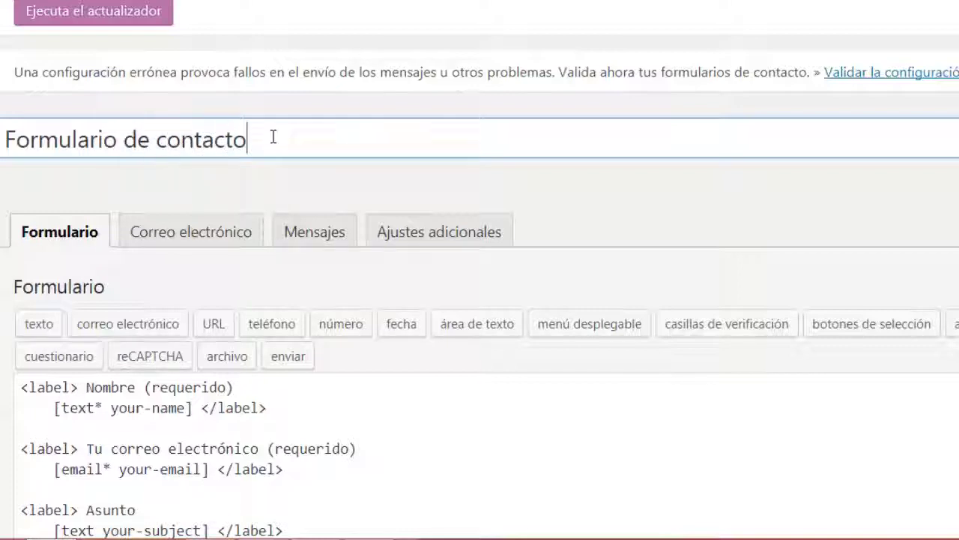
left_click(638, 65)
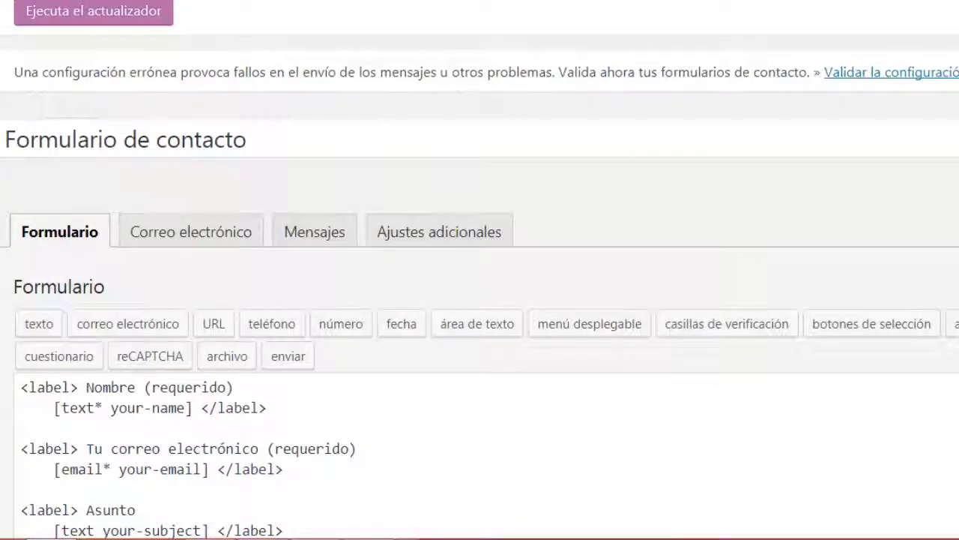
Step: Look over the new form's default template and its Correo electrónico settings
scroll(608, 95, "down", 1)
left_click(670, 90)
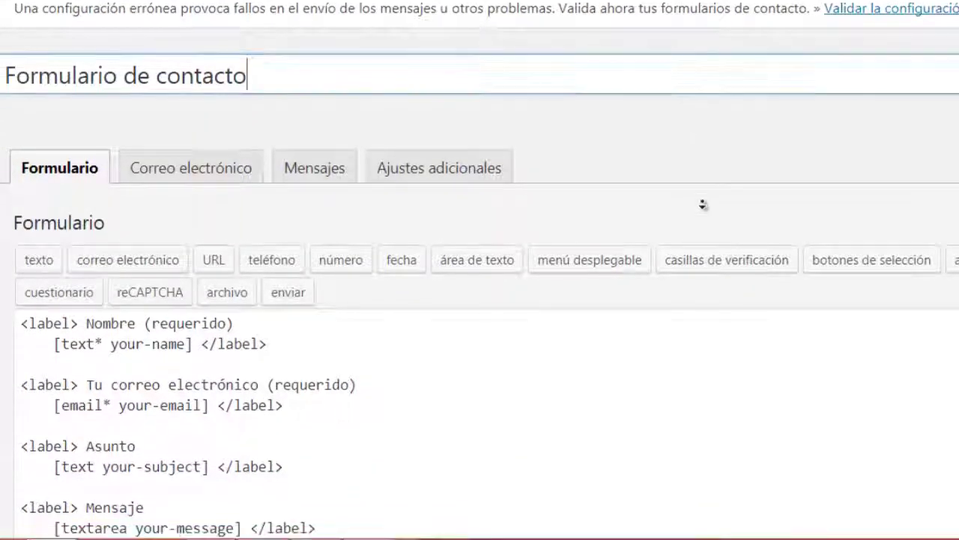
scroll(703, 204, "down", 5)
left_click(143, 60)
key("ctrl+Home")
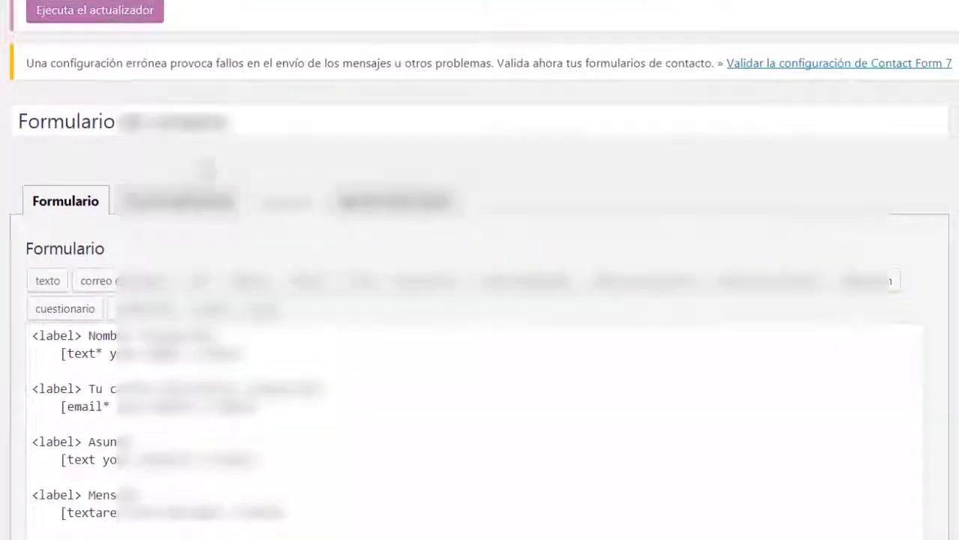
left_click(179, 201)
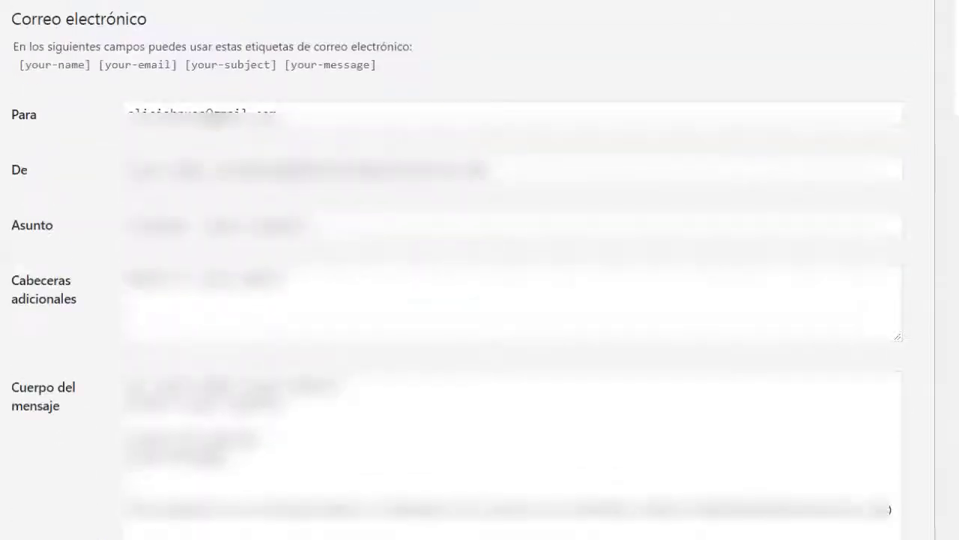
Step: Review all the response texts in the form's Mensajes settings
left_click(267, 65)
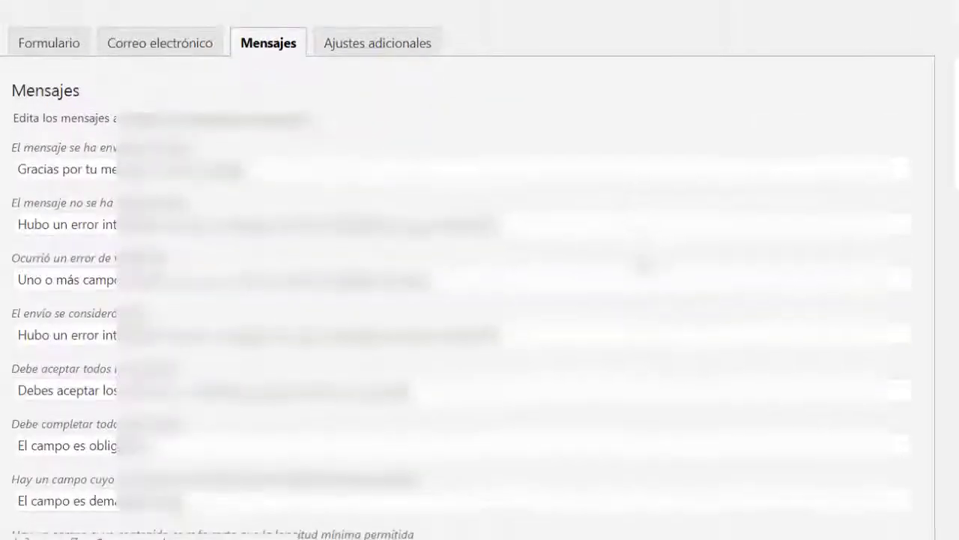
scroll(651, 291, "down", 5)
left_click(652, 292)
scroll(670, 380, "down", 3)
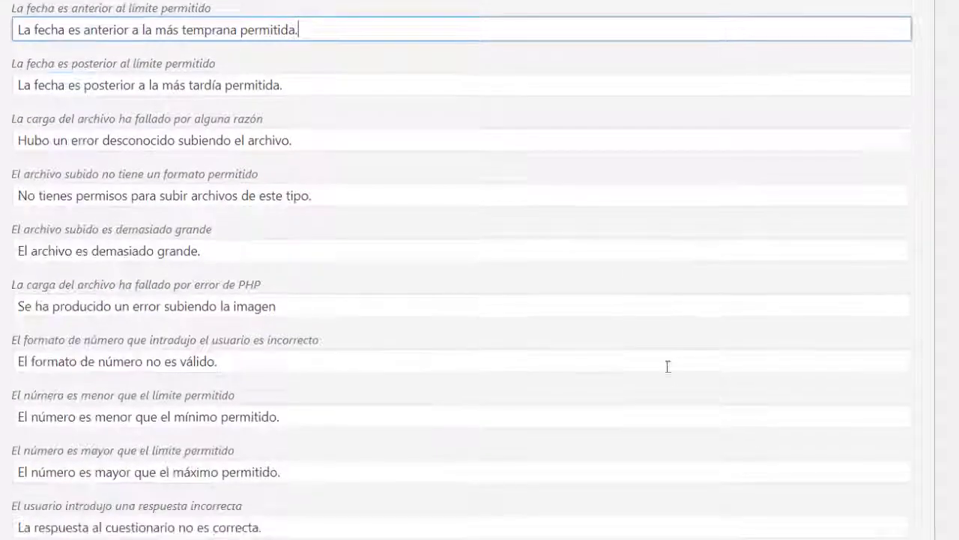
left_click(379, 368)
left_click(439, 298)
scroll(396, 407, "down", 4)
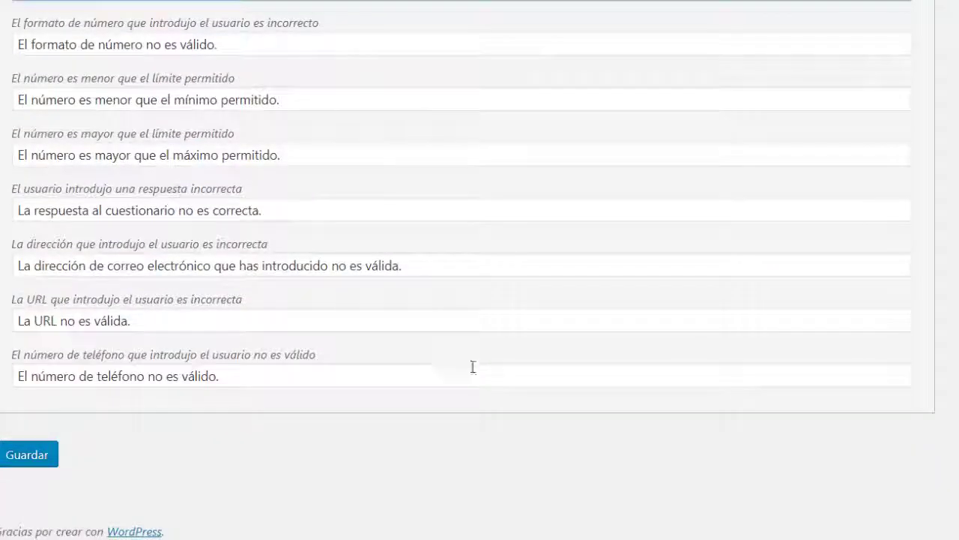
left_click(473, 366)
scroll(469, 217, "up", 15)
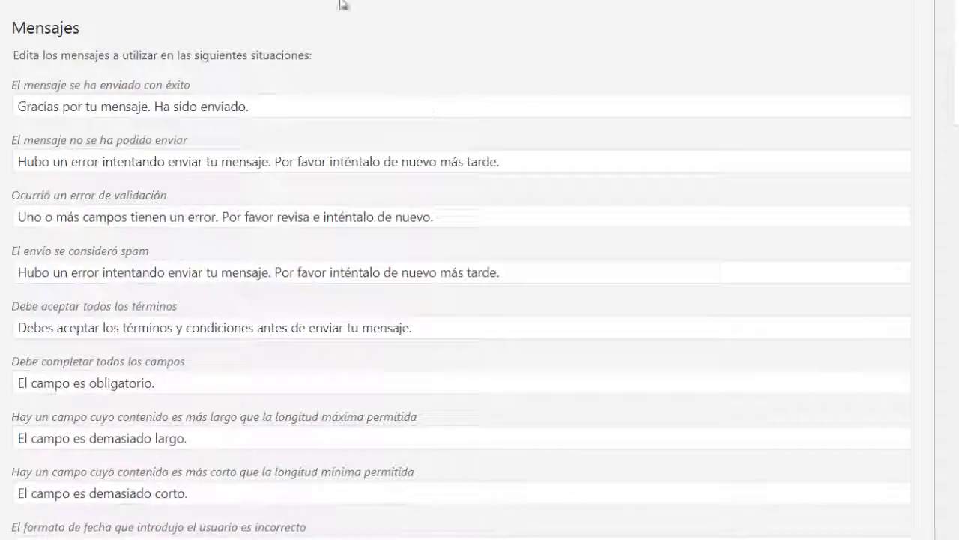
Step: Check the form's Ajustes adicionales settings and return to the Formulario template to look over its fields
left_click(343, 7)
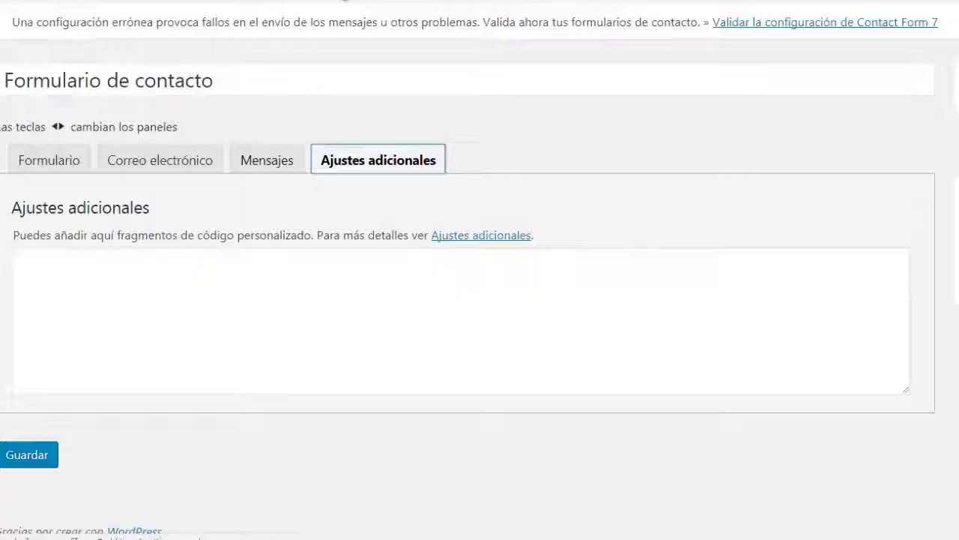
left_click(81, 169)
scroll(81, 170, "down", 3)
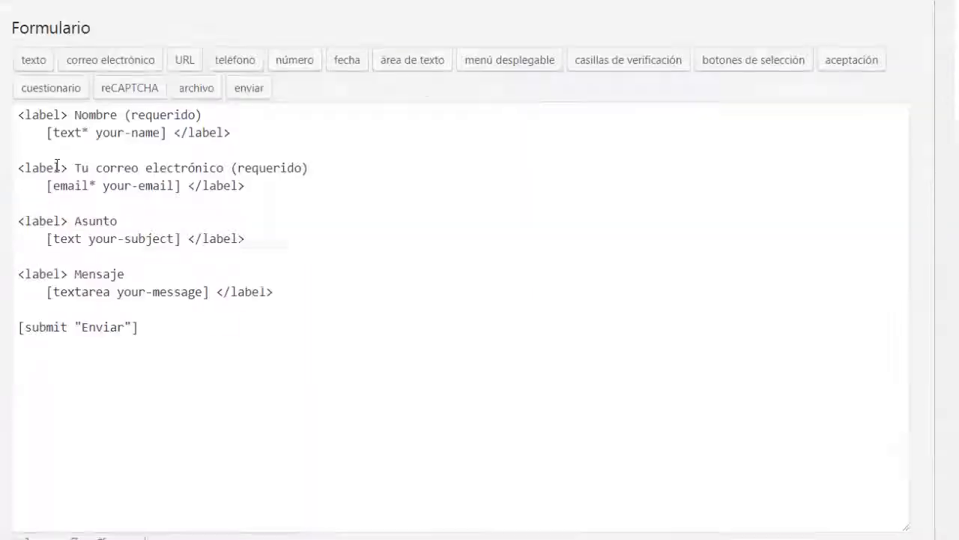
middle_click(431, 218)
scroll(431, 218, "up", 5)
left_click(193, 131)
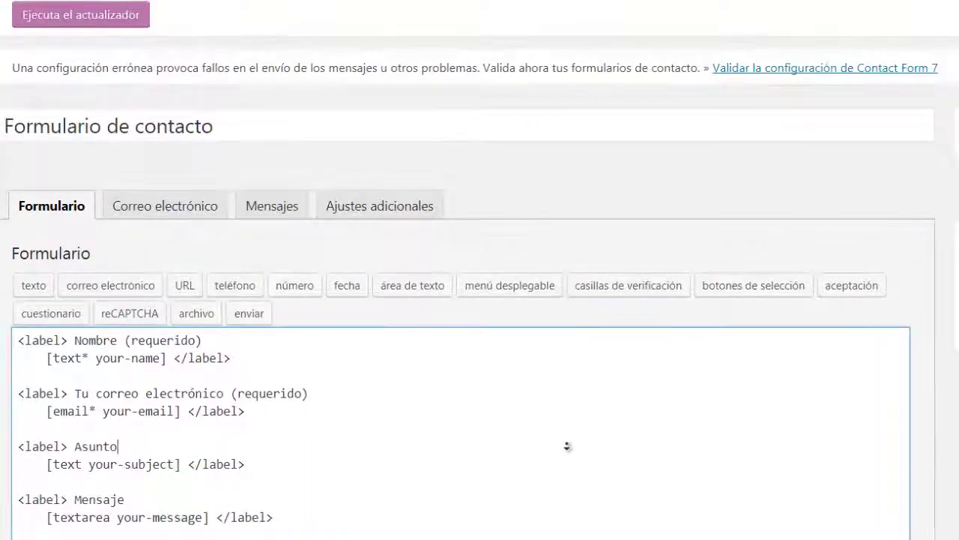
Step: Save the new contact form and copy its shortcode, [contact-form-7 id="1237" title="Formulario de contacto"]
scroll(567, 445, "down", 5)
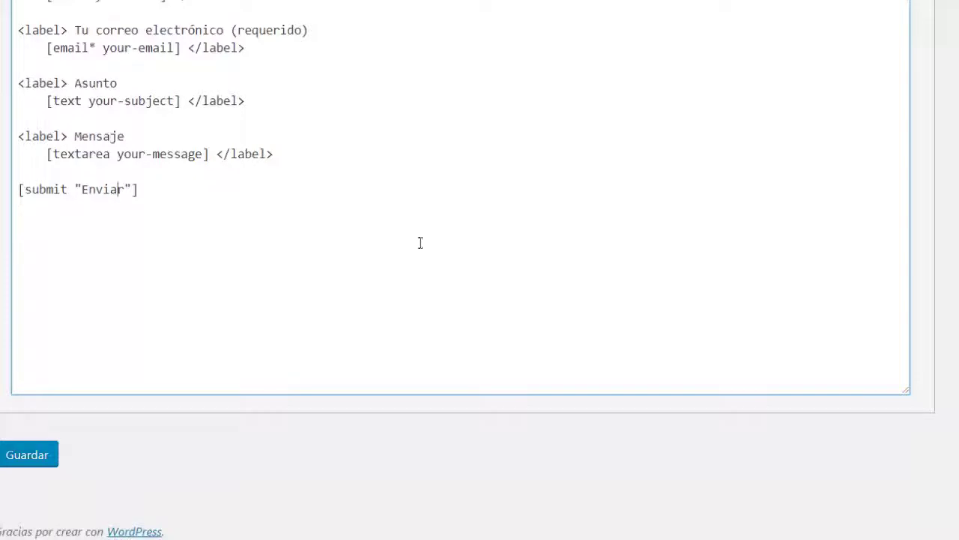
left_click(946, 60)
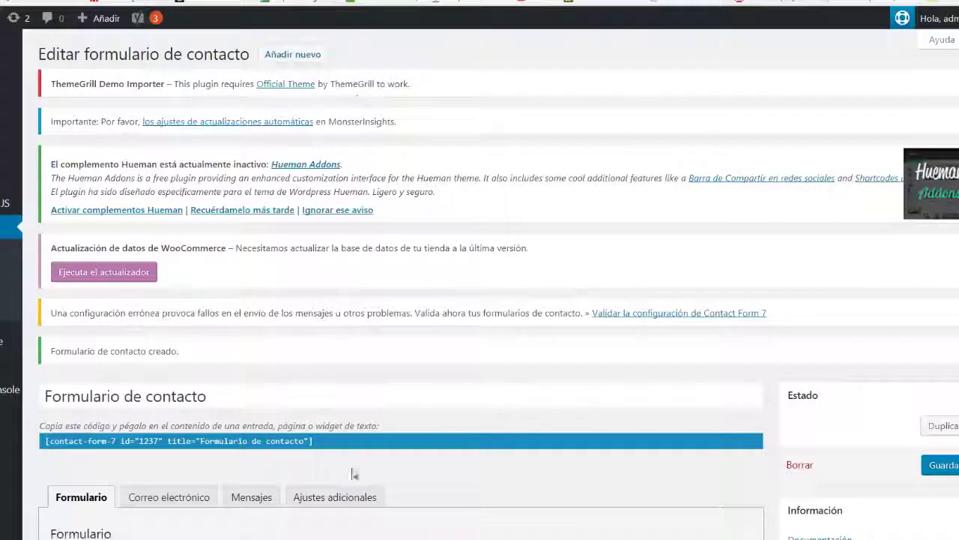
left_click(258, 442)
key("ctrl+c")
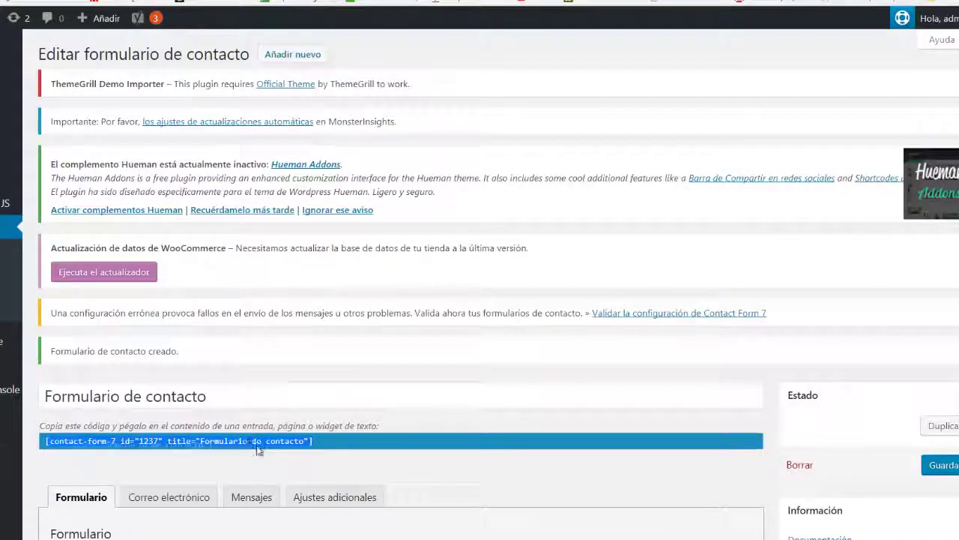
right_click(257, 447)
left_click(282, 456)
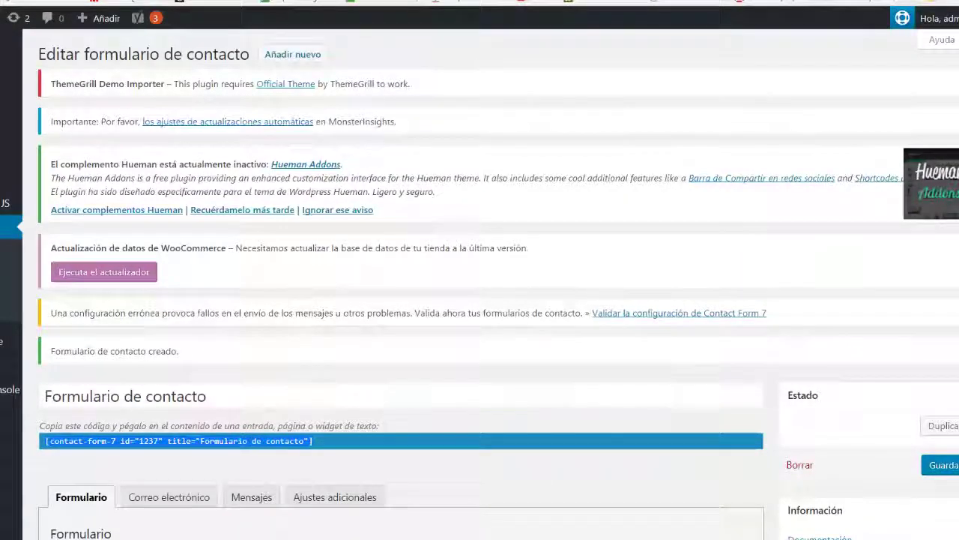
scroll(489, 333, "down", 4)
scroll(489, 333, "up", 2)
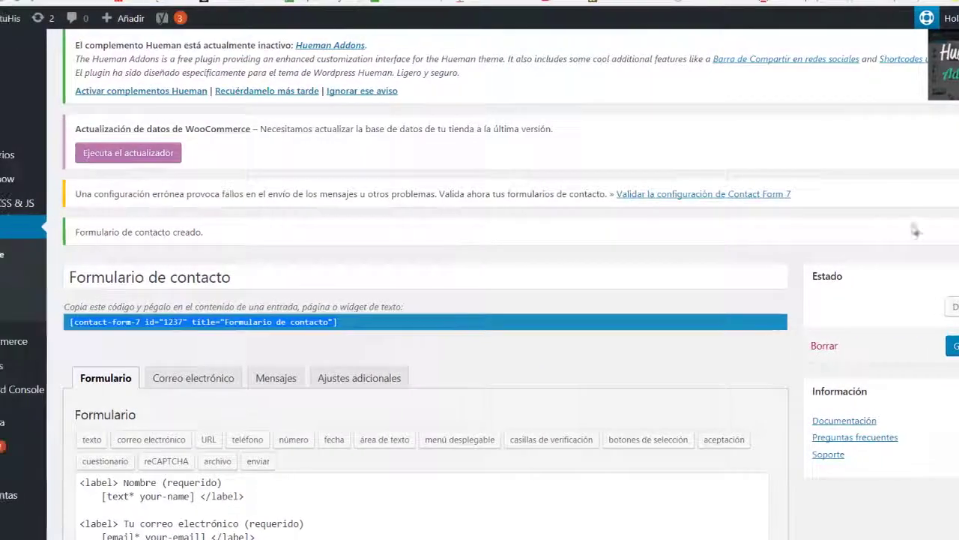
mouse_move(66, 96)
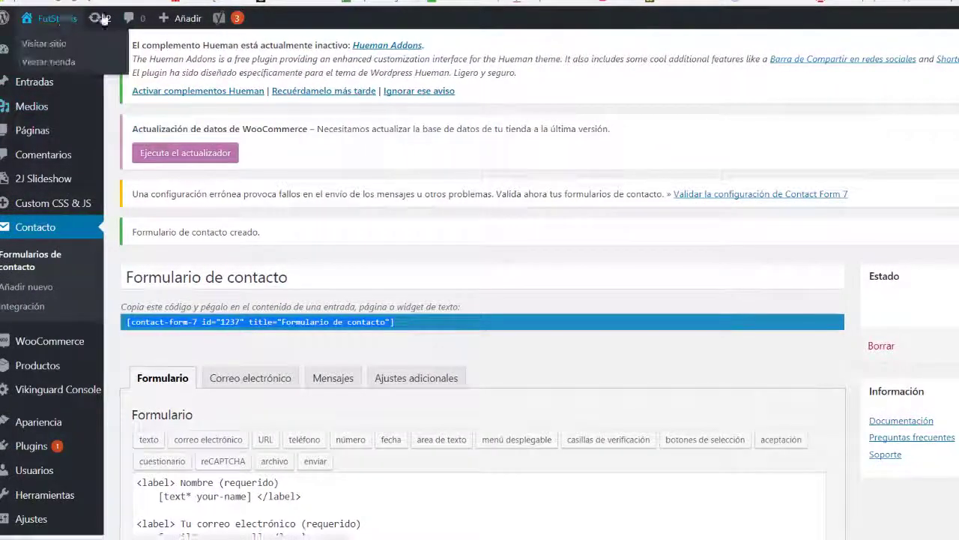
key("ctrl+Tab")
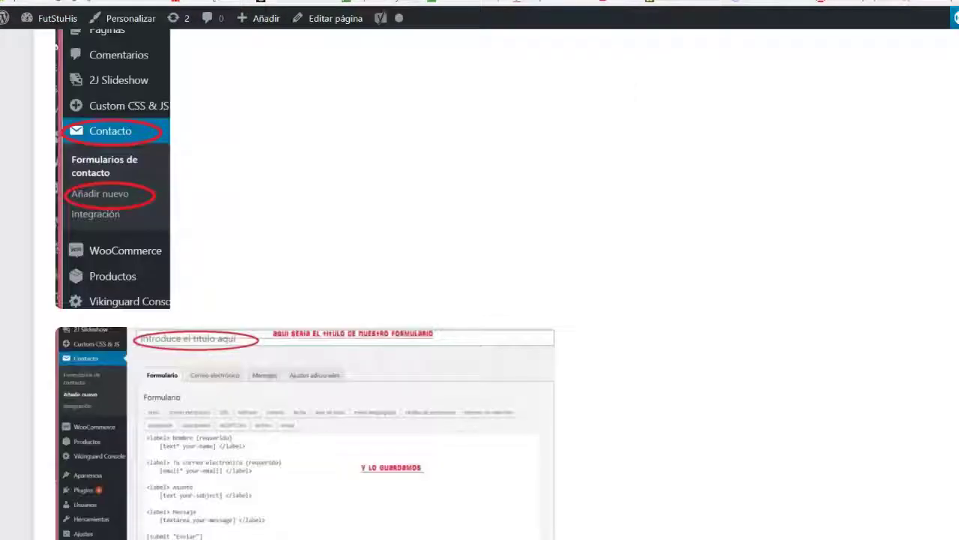
scroll(422, 152, "up", 10)
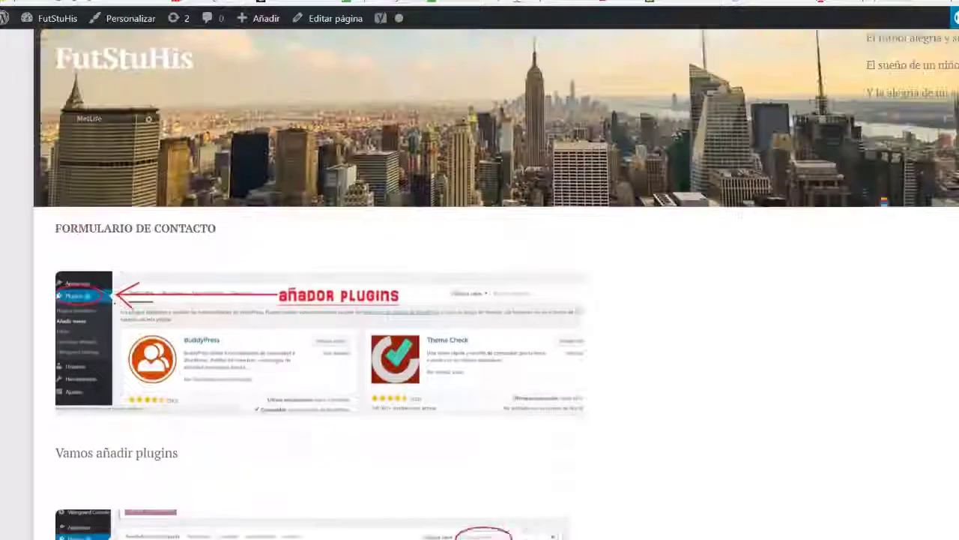
key("ctrl+Tab")
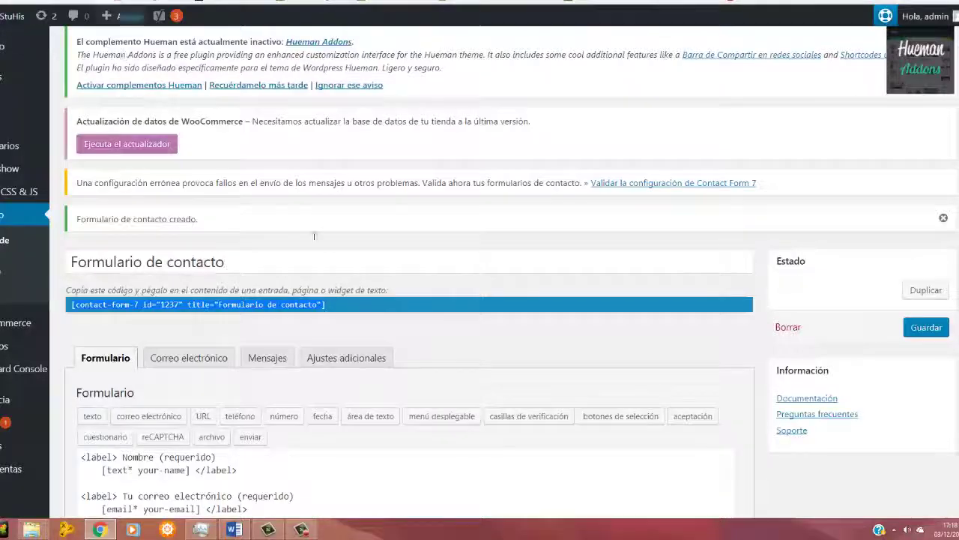
Step: Copy the shortcode of "Formulario de contacto" again and open the Contacto page for editing from the list of all pages
right_click(321, 307)
left_click(346, 317)
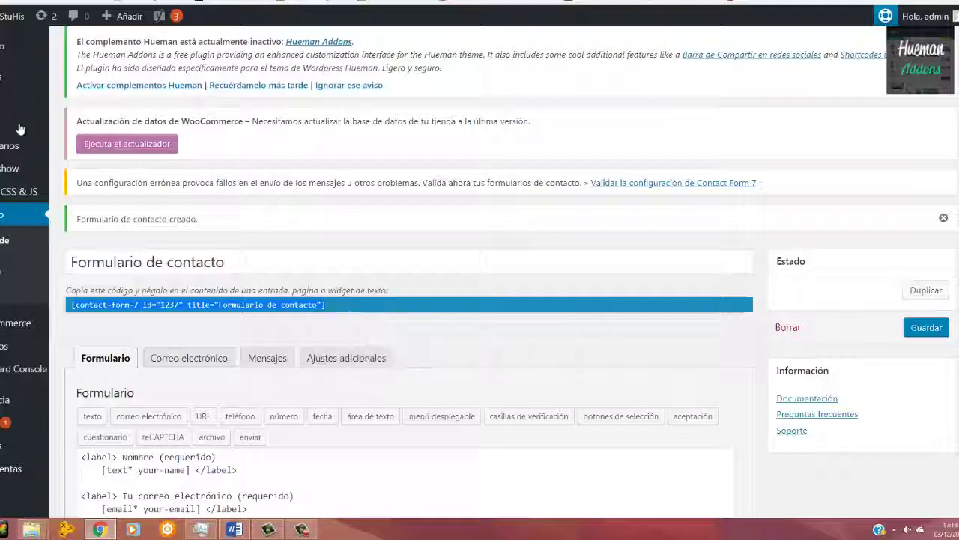
mouse_move(97, 140)
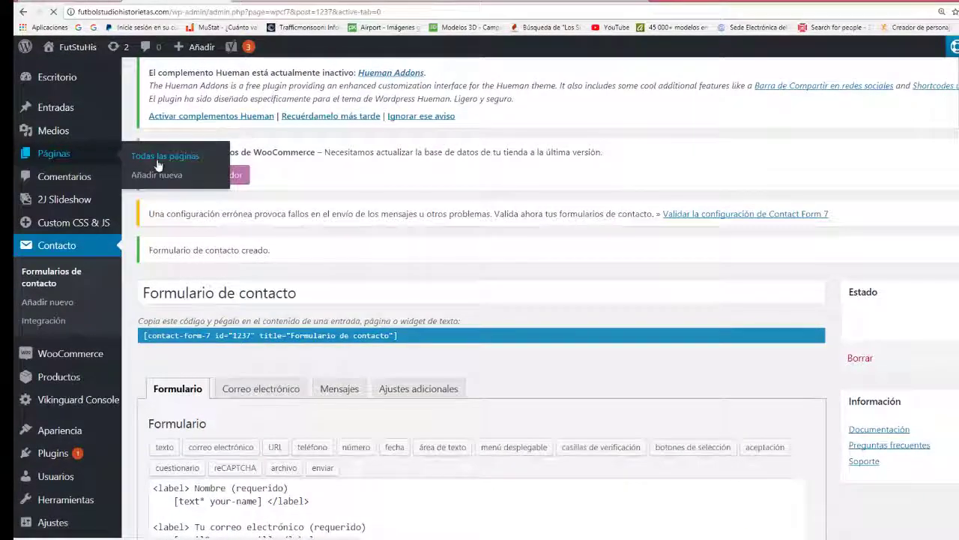
left_click(158, 165)
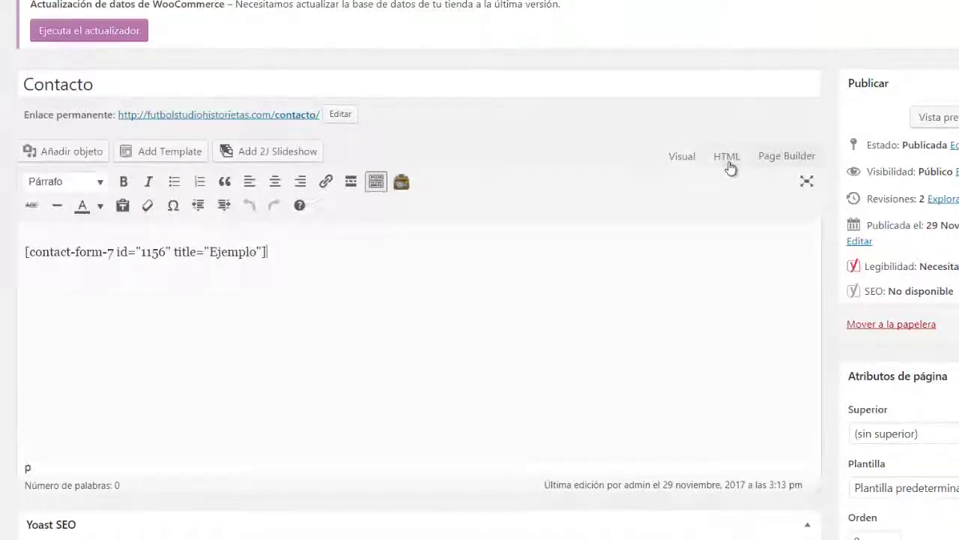
Step: Paste the copied form shortcode on a new line below the "Ejemplo" shortcode in the Contacto page's HTML content
left_click(727, 159)
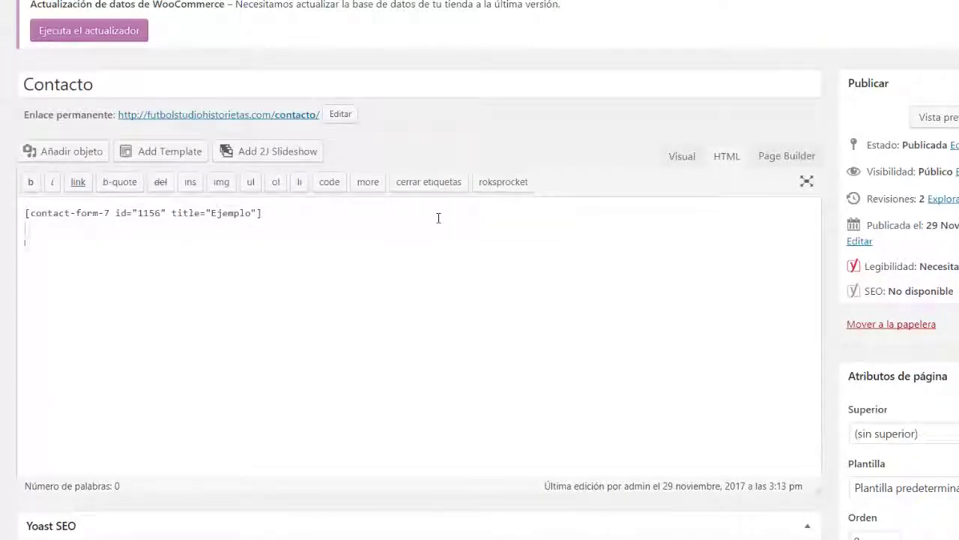
key("Return")
key("Return")
left_click(678, 157)
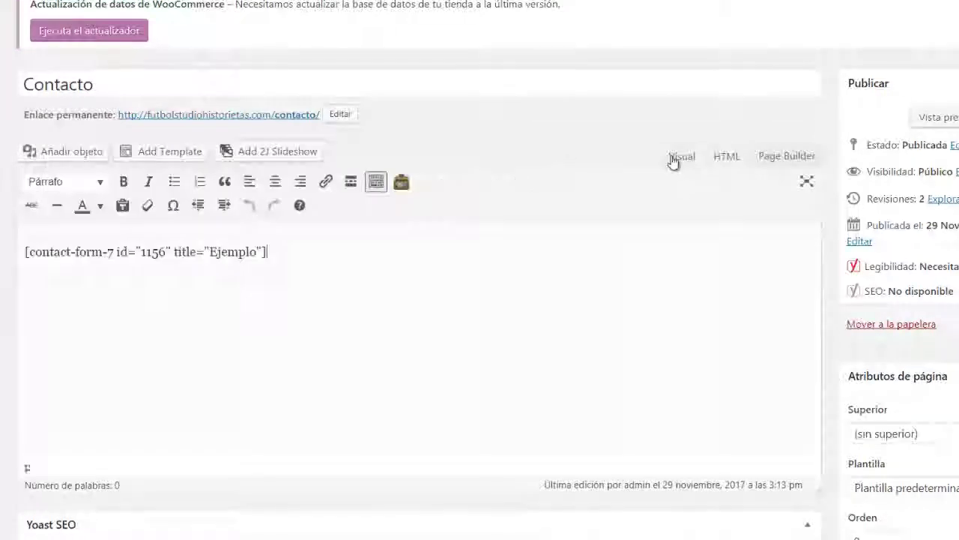
left_click(724, 165)
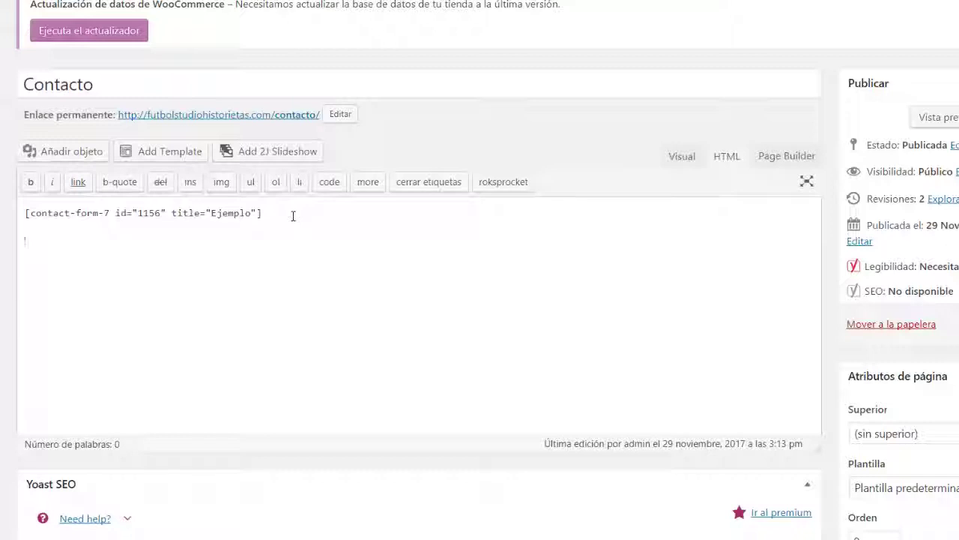
key("ctrl+v")
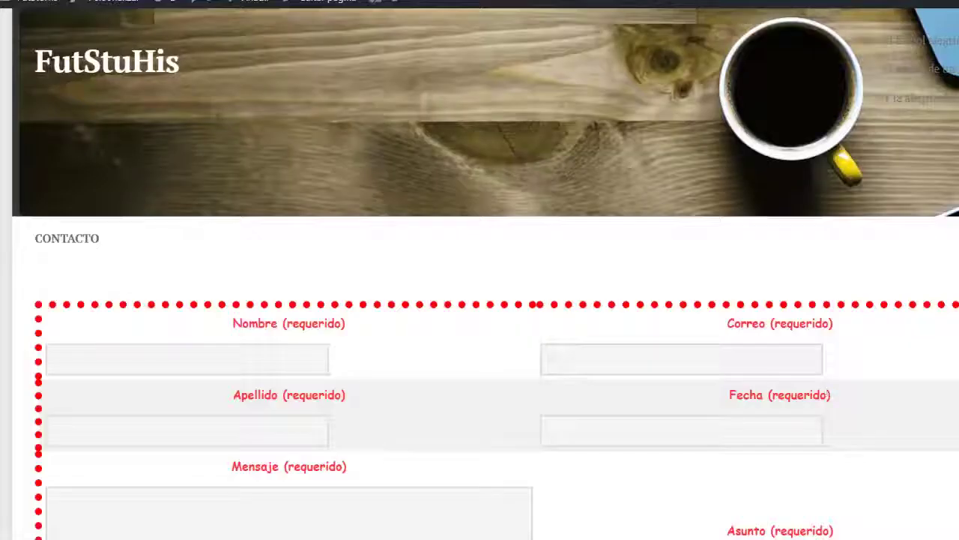
Step: On the published Contacto page, enter the sender's name in the Nombre field of the newly added form
scroll(480, 270, "down", 5)
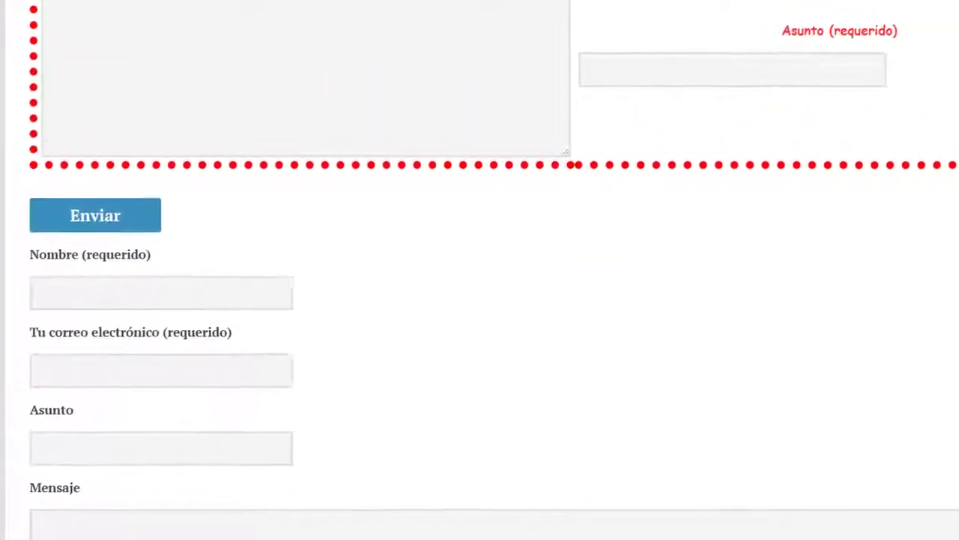
scroll(240, 160, "down", 5)
scroll(240, 159, "up", 2)
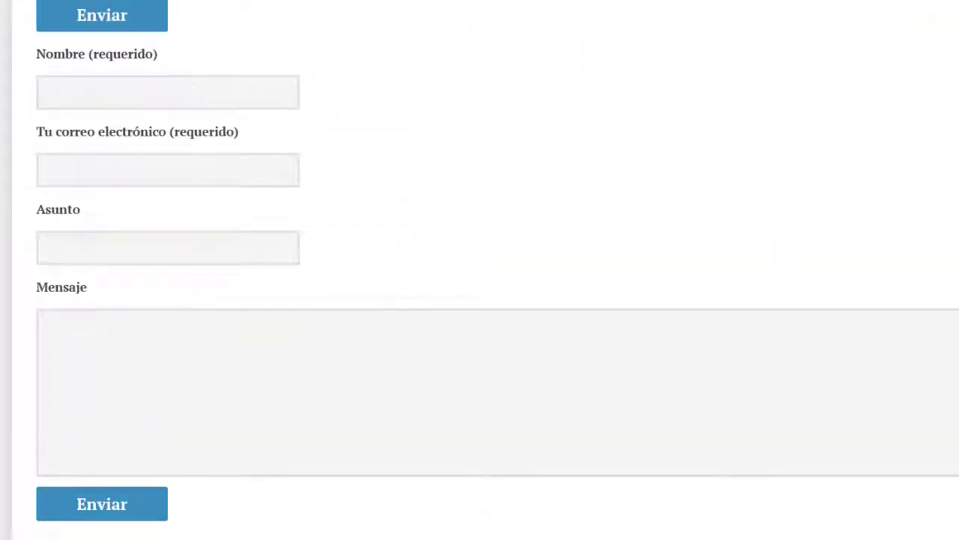
scroll(465, 117, "down", 2)
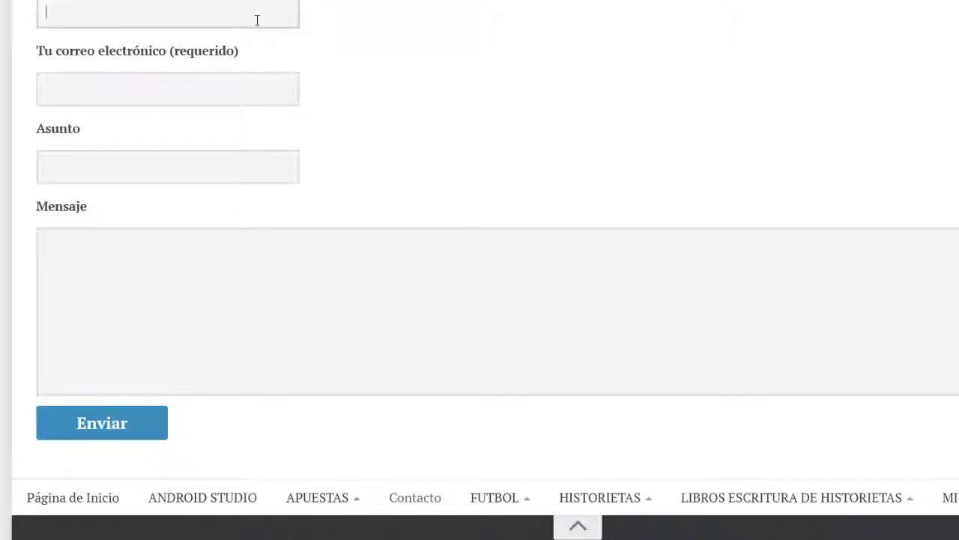
type("Al")
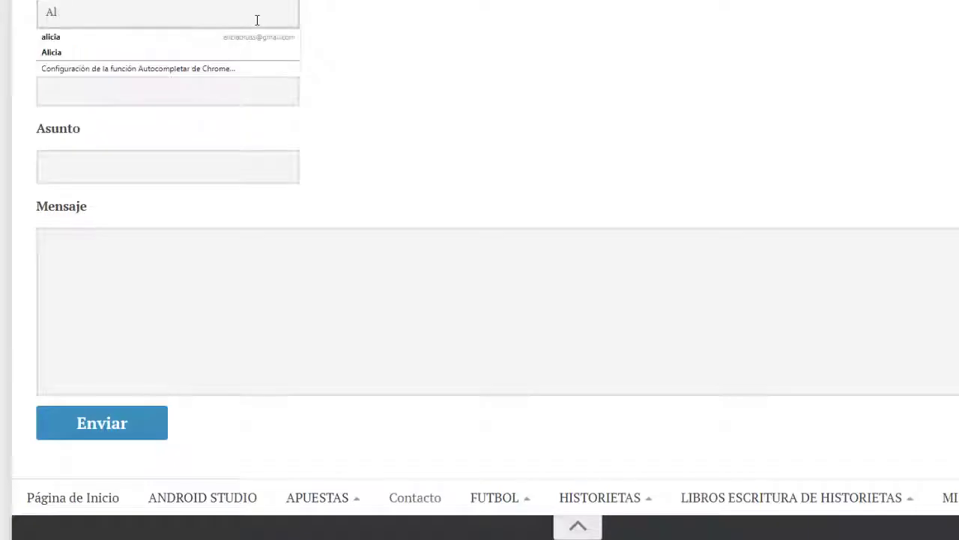